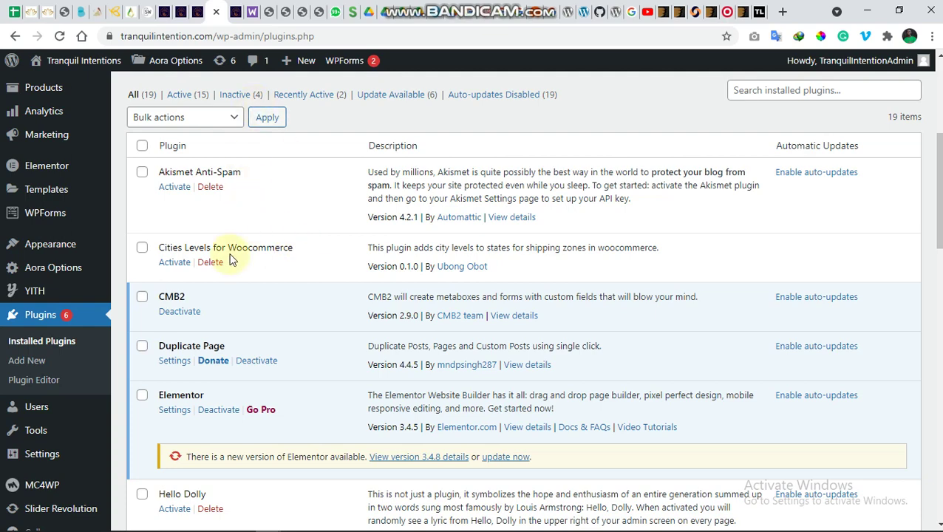
Step: Start a new shipping zone in the WooCommerce shipping settings
left_click(196, 19)
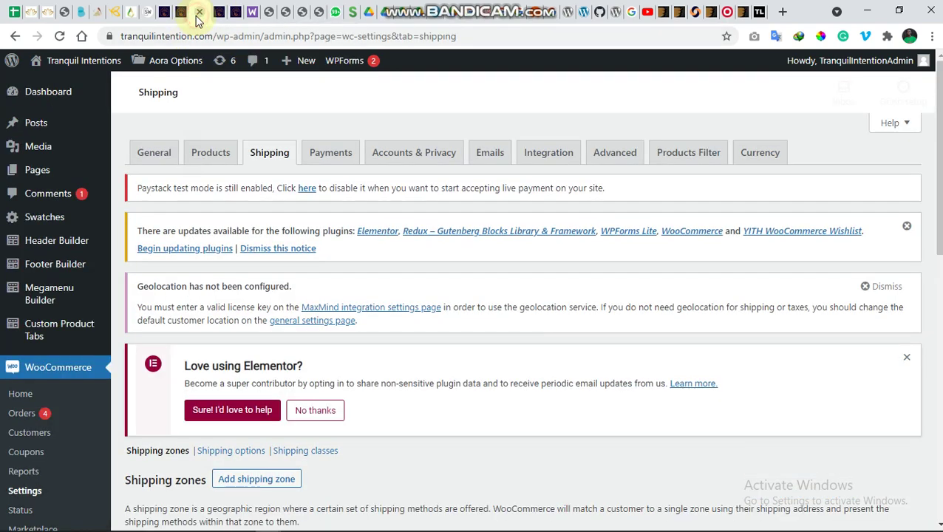
left_click(265, 160)
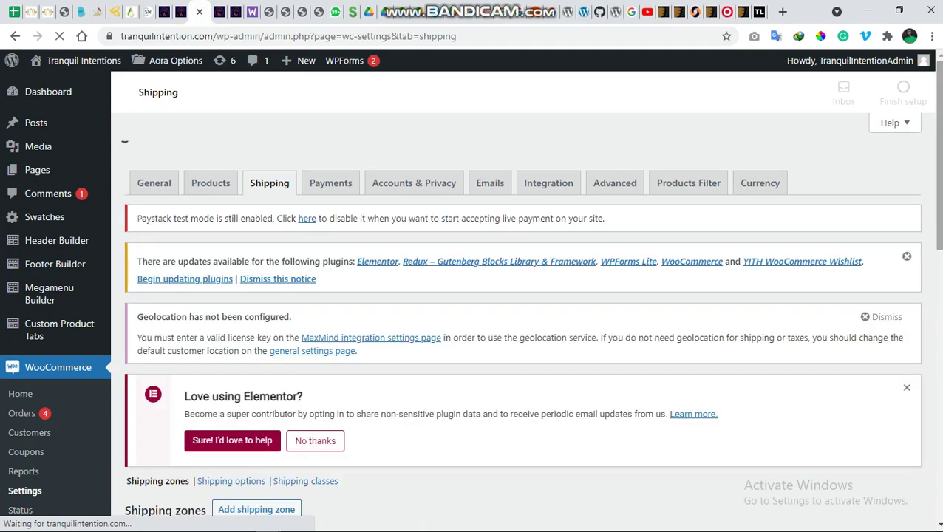
scroll(518, 296, "down", 5)
scroll(938, 296, "down", 1)
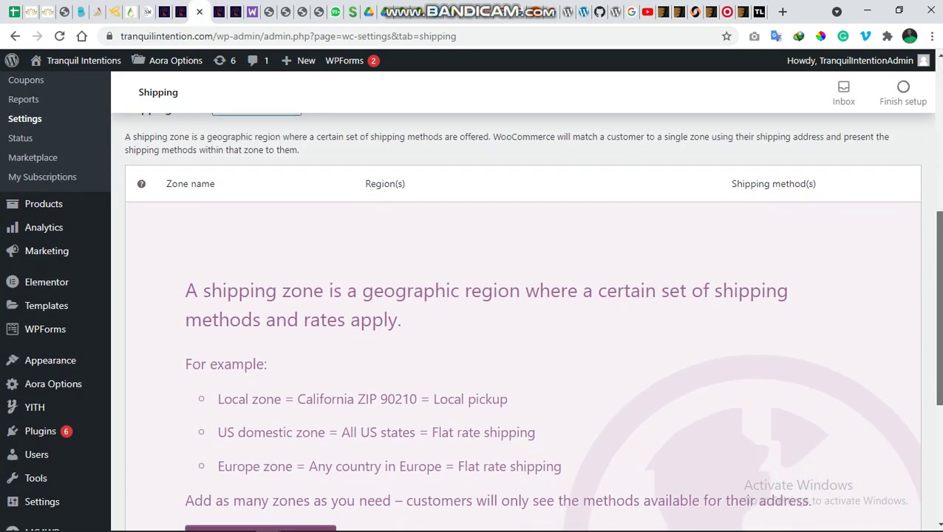
scroll(938, 274, "up", 2)
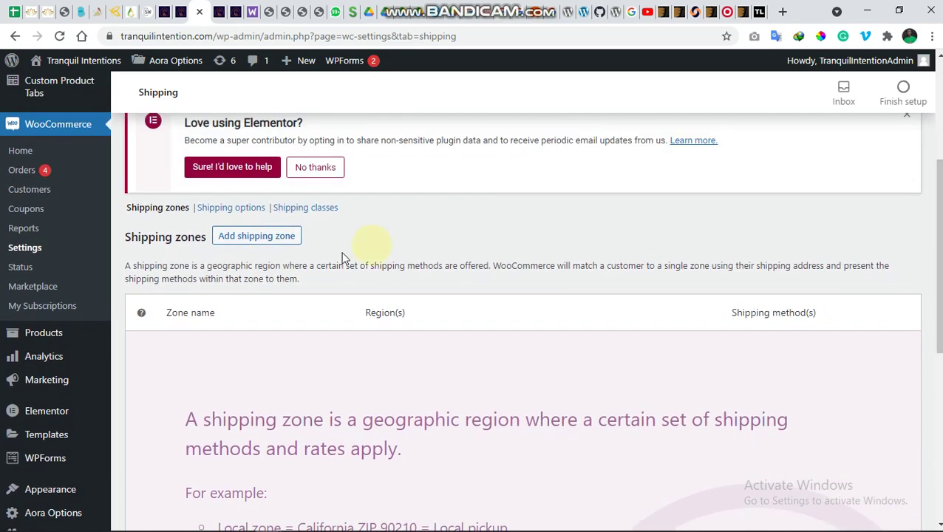
left_click(251, 237)
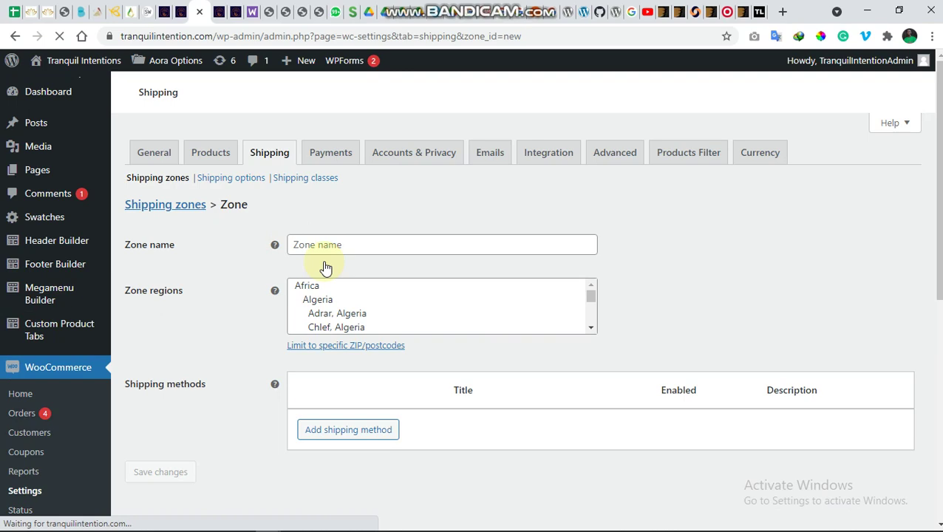
scroll(777, 313, "down", 3)
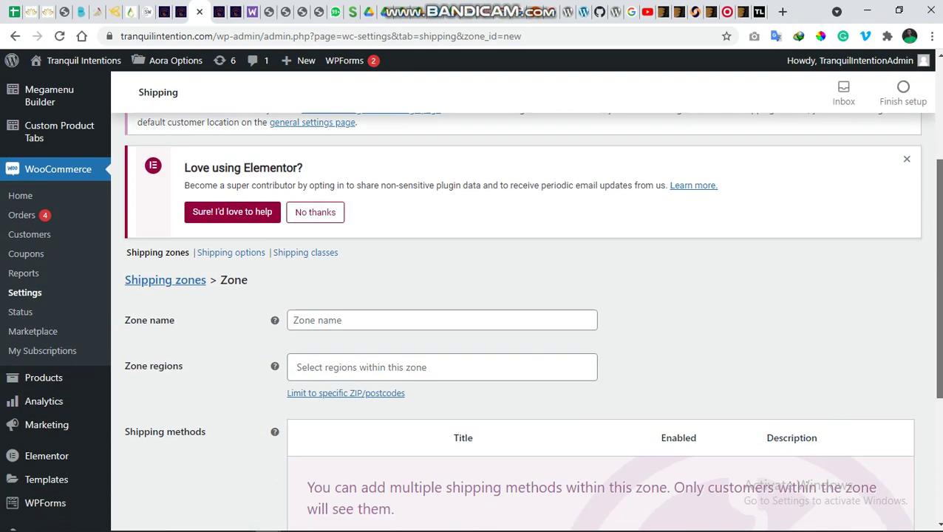
Step: Search the new zone's available regions for Nigeria and for Lagos
left_click(507, 339)
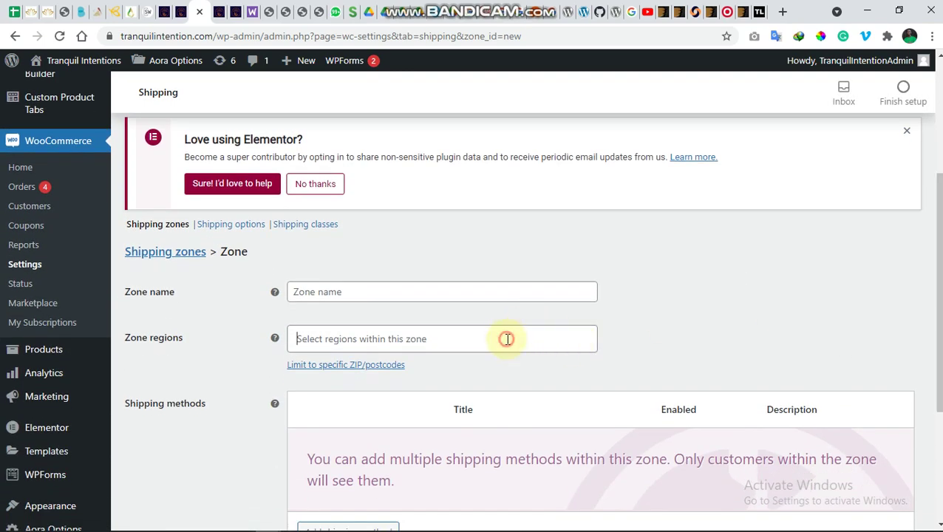
type("Nigeria")
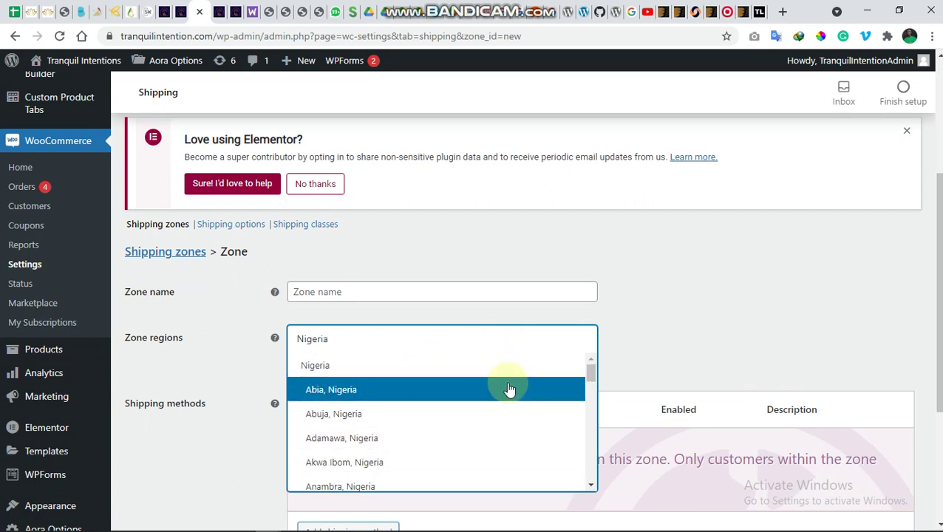
mouse_move(590, 376)
left_mouse_down()
mouse_move(590, 413)
mouse_move(589, 374)
left_mouse_up()
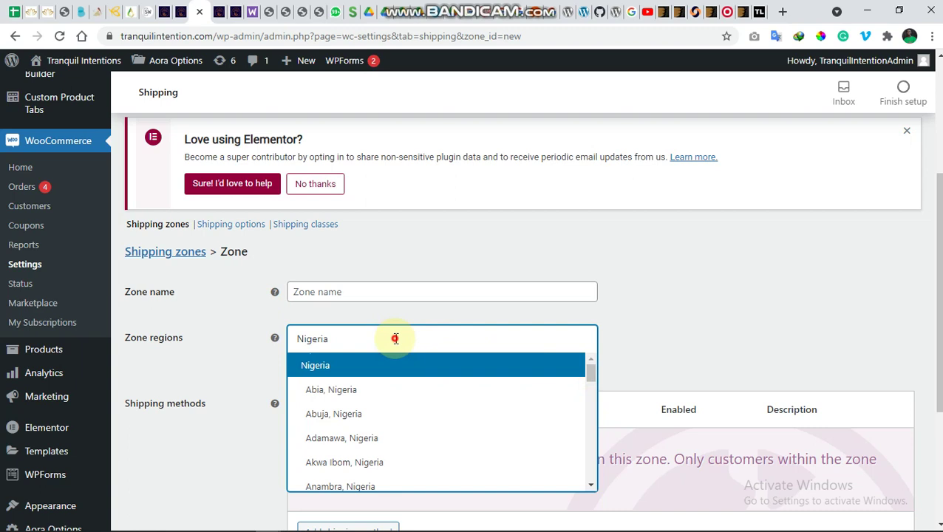
key("ctrl+a")
key("BackSpace")
type("Lagos")
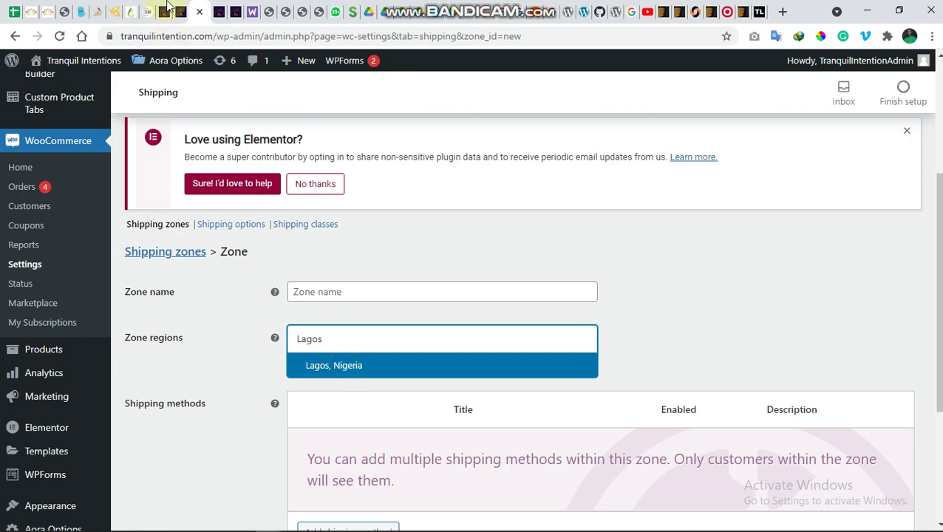
Step: Activate the Cities Levels for Woocommerce plugin among the installed plugins
left_click(218, 18)
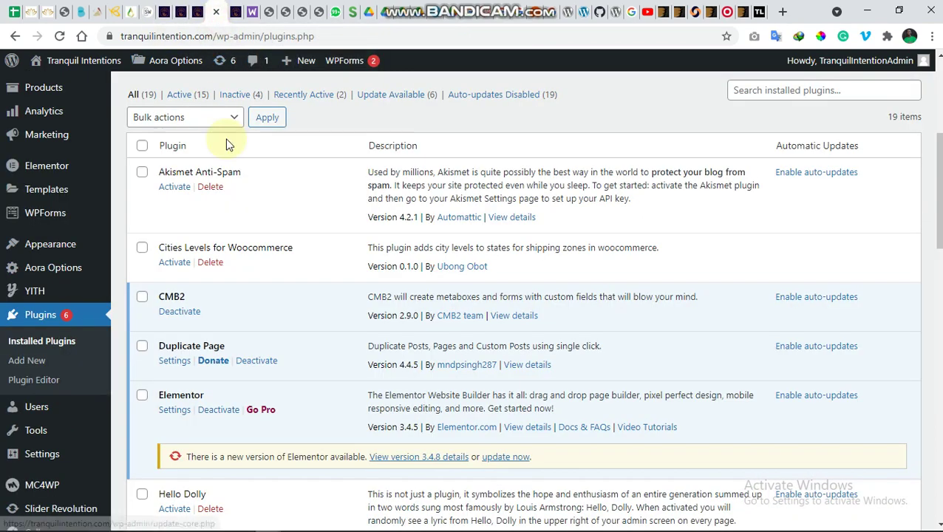
left_click(170, 263)
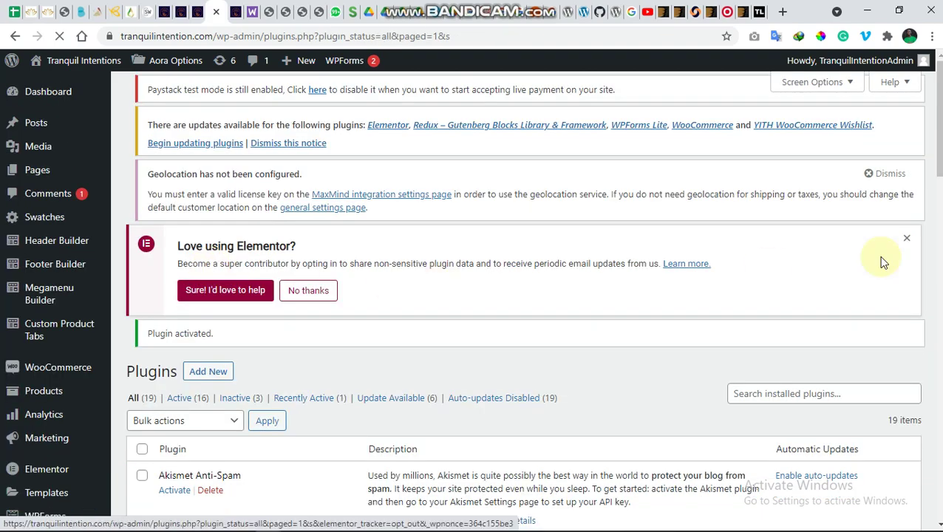
scroll(331, 257, "down", 5)
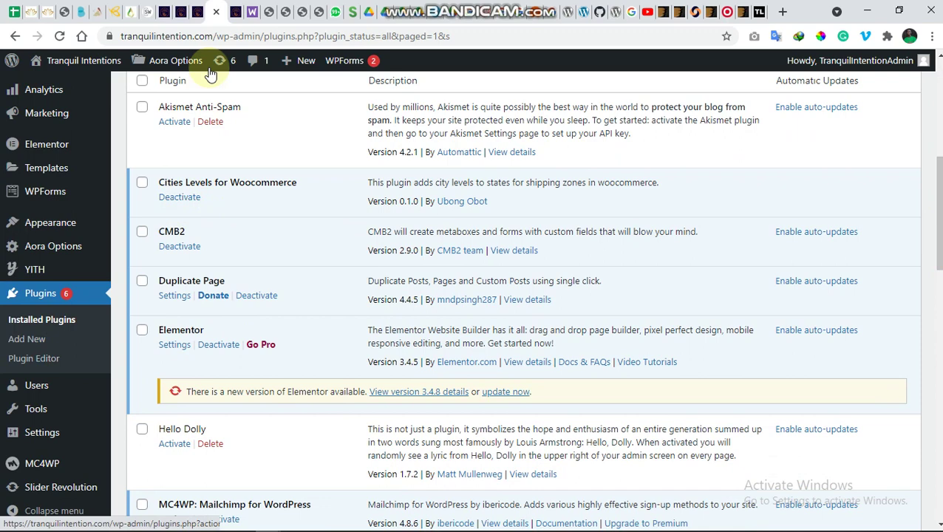
Step: Reload the new shipping zone form, discarding its unsaved changes, and search the zone regions for Nigeria
left_click(194, 20)
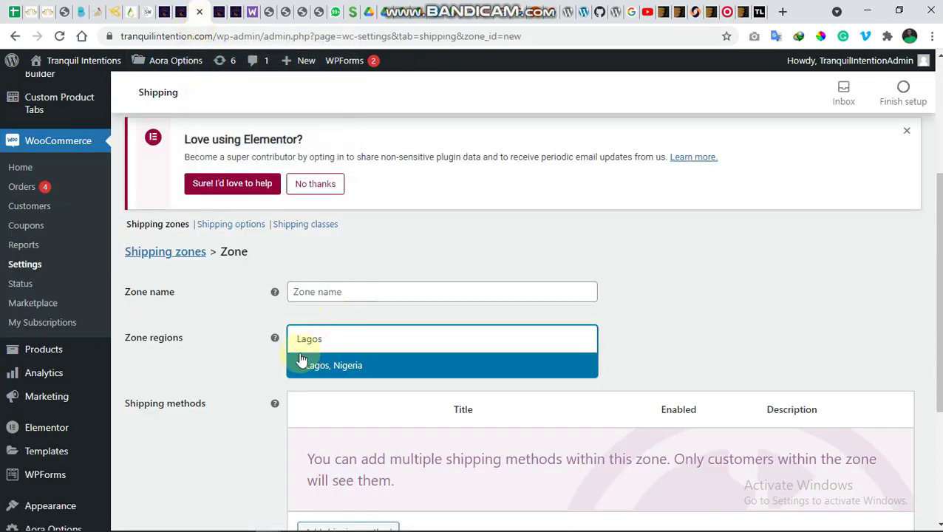
left_click(59, 36)
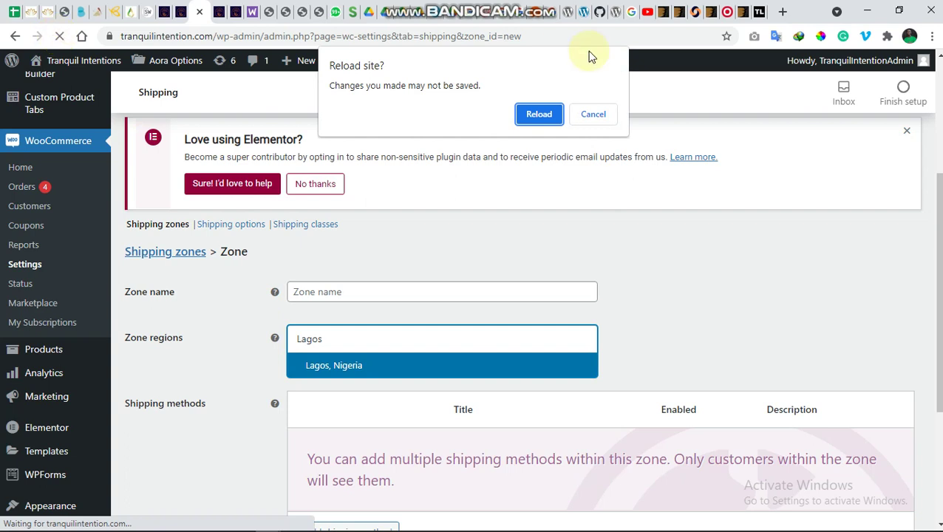
left_click(537, 115)
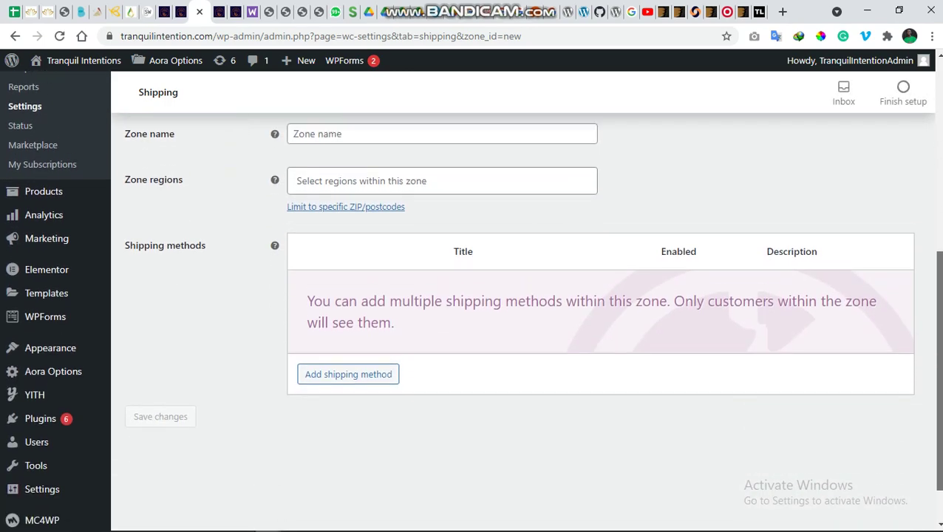
left_click(542, 300)
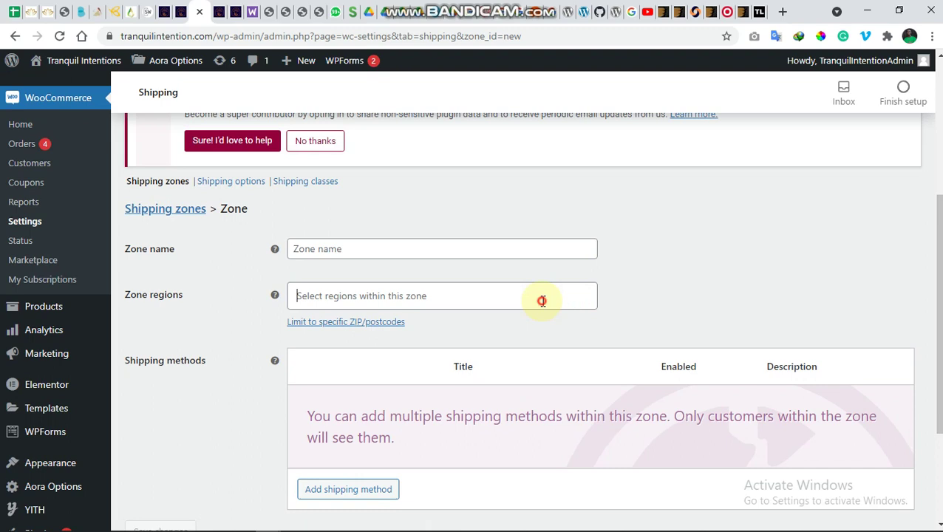
type("Nigeria")
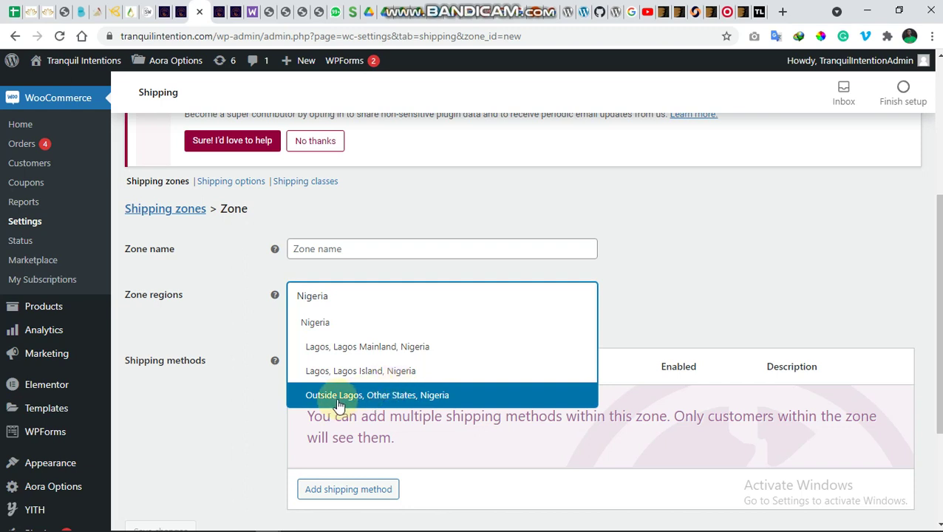
Step: Set the zone region to Lagos, Lagos Island, Nigeria and name the zone Lagos Island
left_click(368, 295)
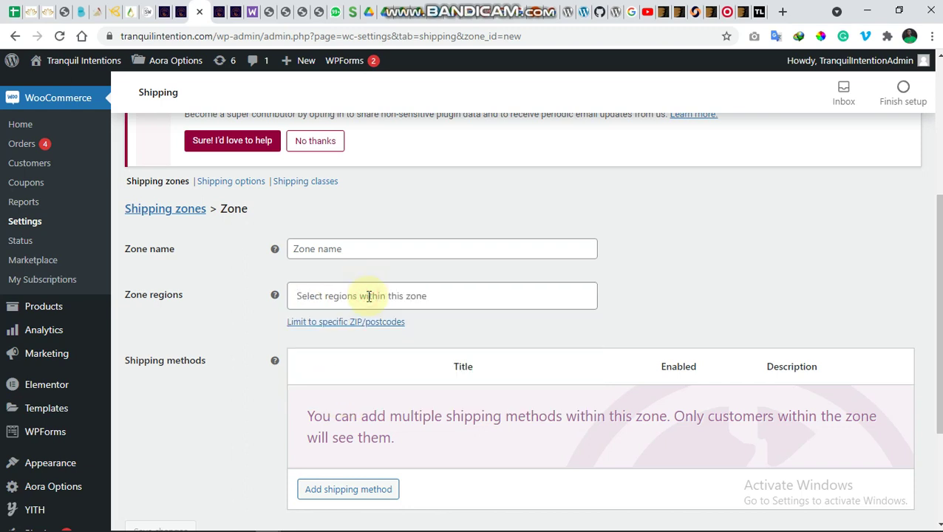
type("Lagos")
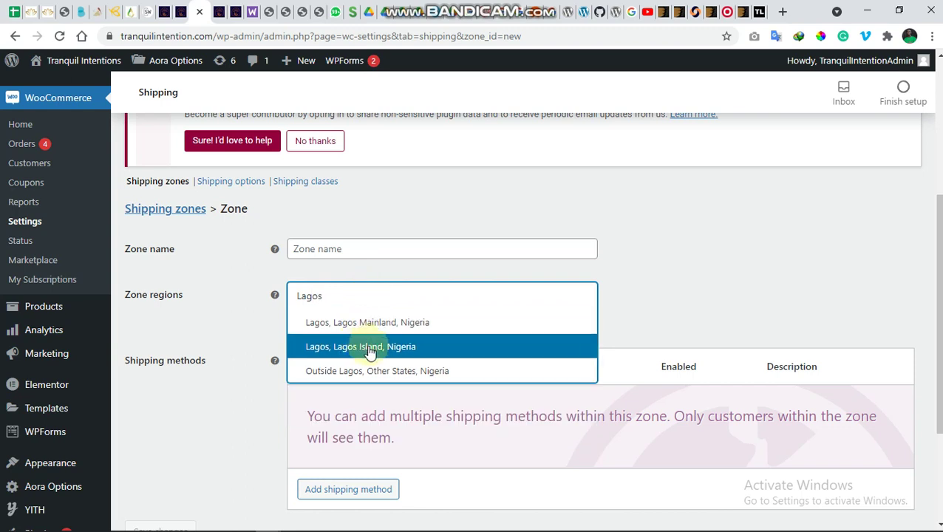
left_click(369, 353)
left_click(344, 249)
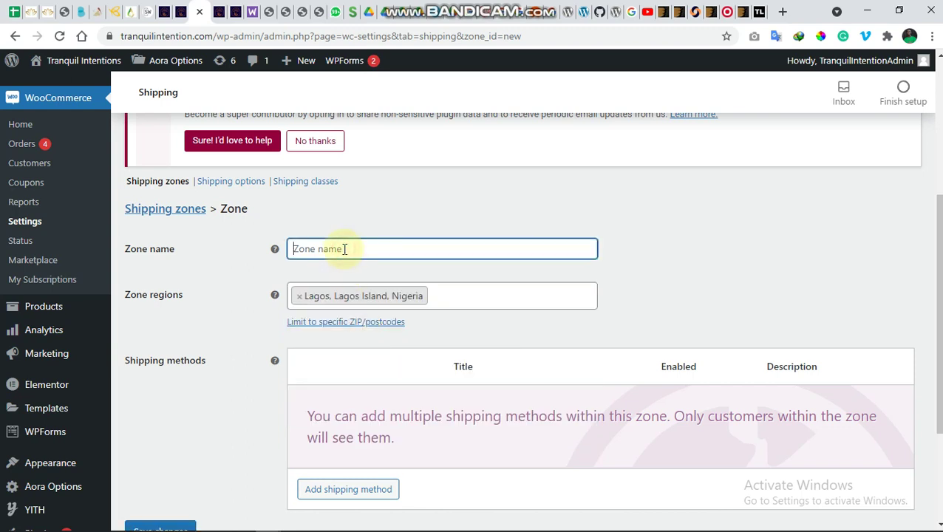
type("Lagos Island")
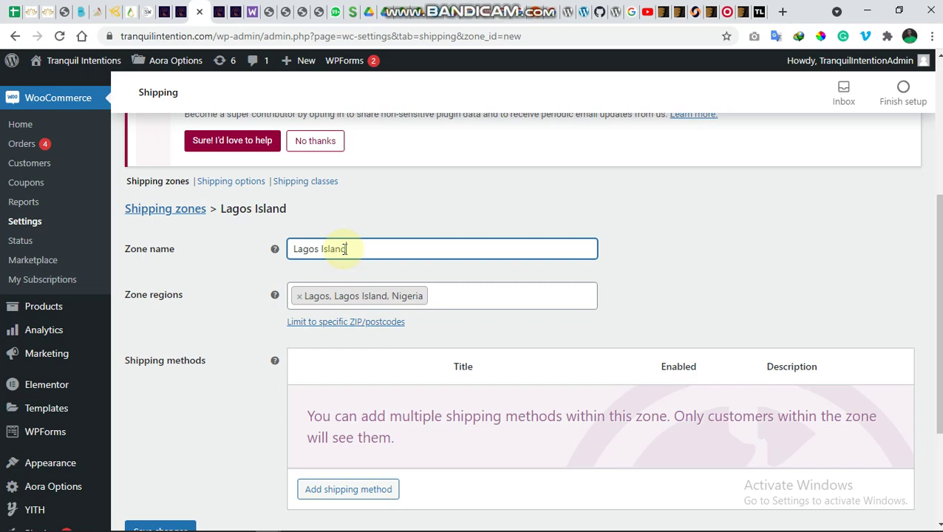
Step: Add a flat rate shipping method to the Lagos Island zone and save its cost as 1500
left_click(341, 491)
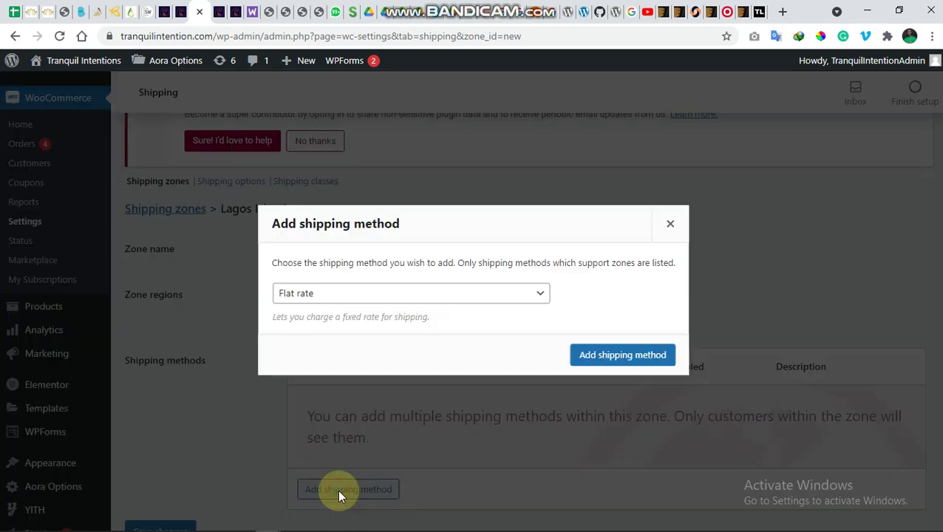
left_click(582, 354)
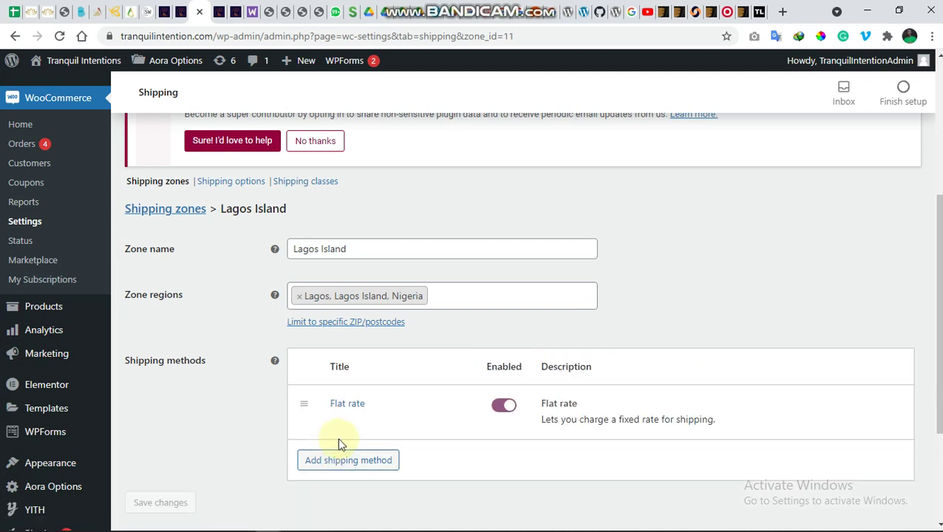
left_click(338, 422)
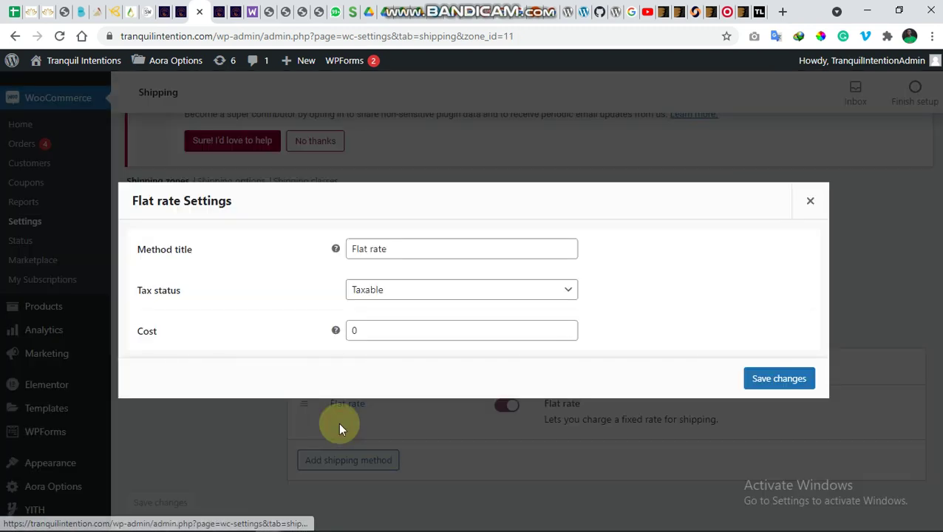
double_click(395, 333)
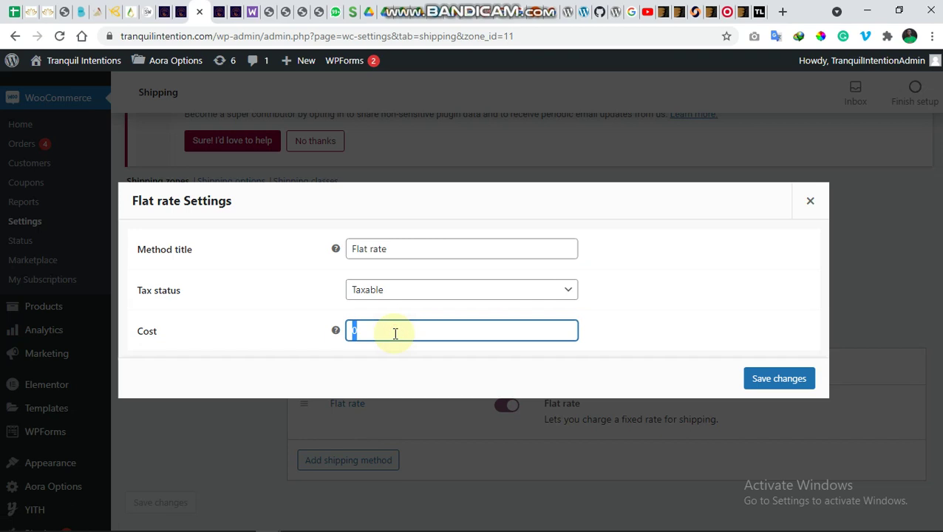
type("1500")
left_click(370, 361)
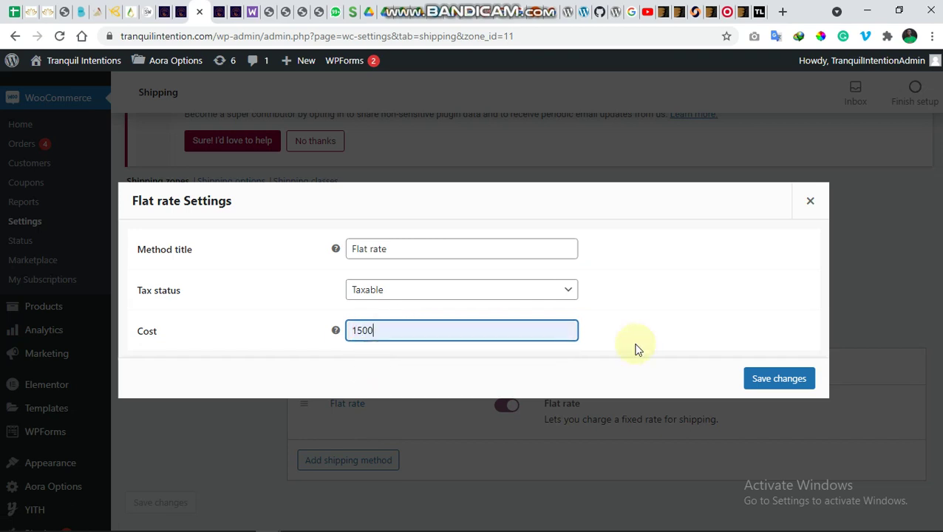
left_click(758, 380)
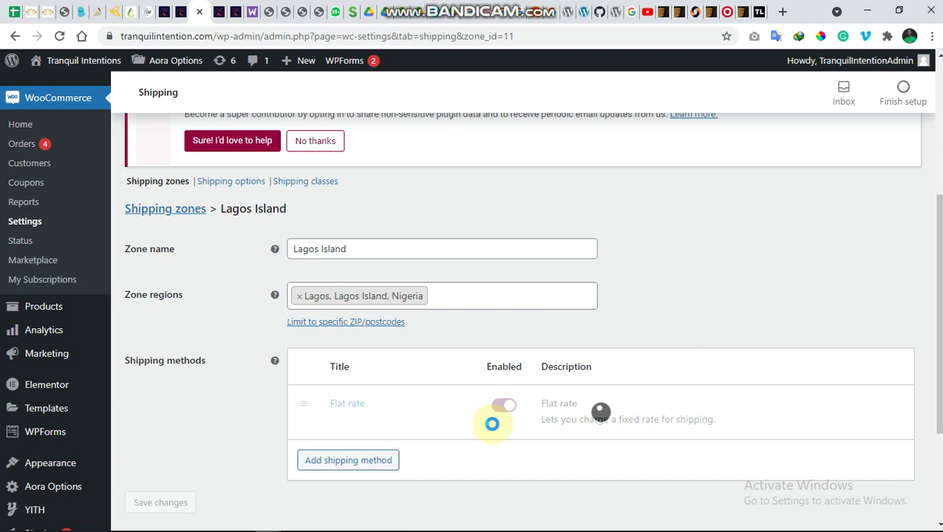
Step: Save the Lagos Island zone with its flat rate method enabled and return to the shipping zones list
left_click(505, 412)
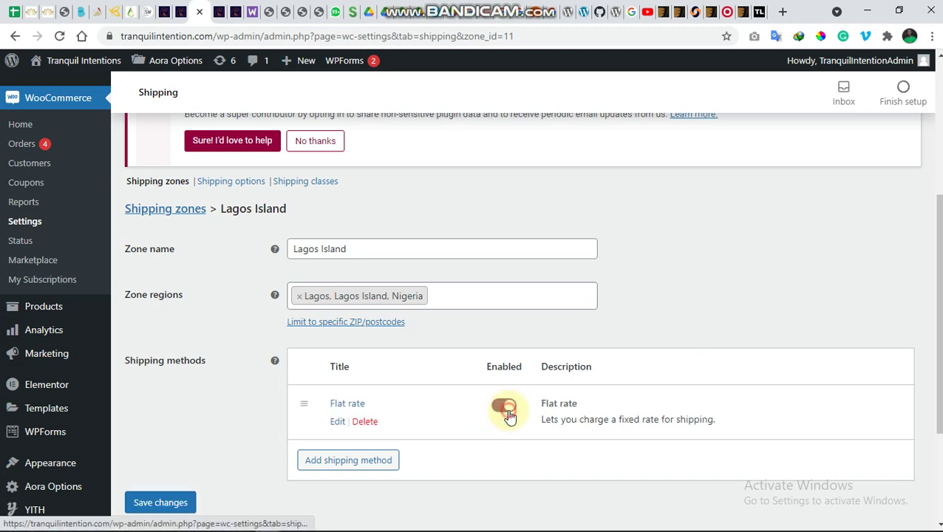
left_click(168, 504)
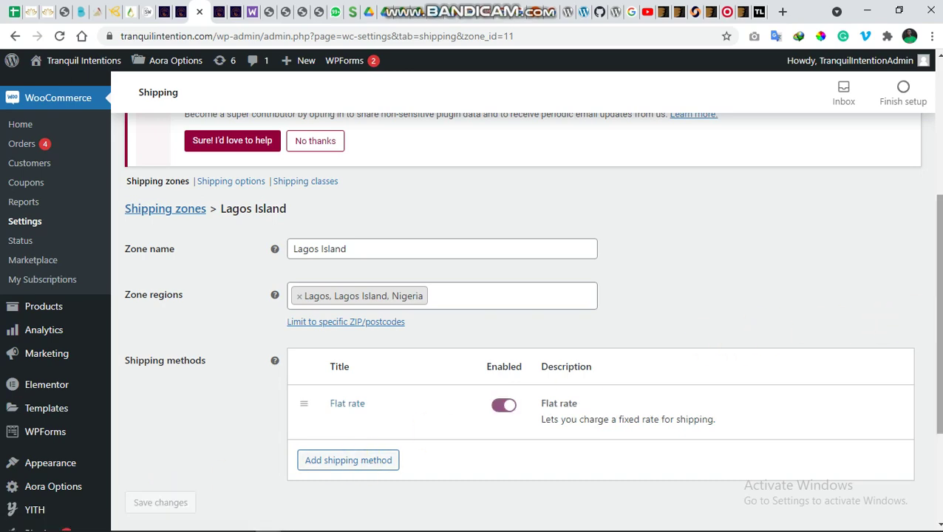
scroll(433, 254, "down", 1)
scroll(433, 254, "up", 4)
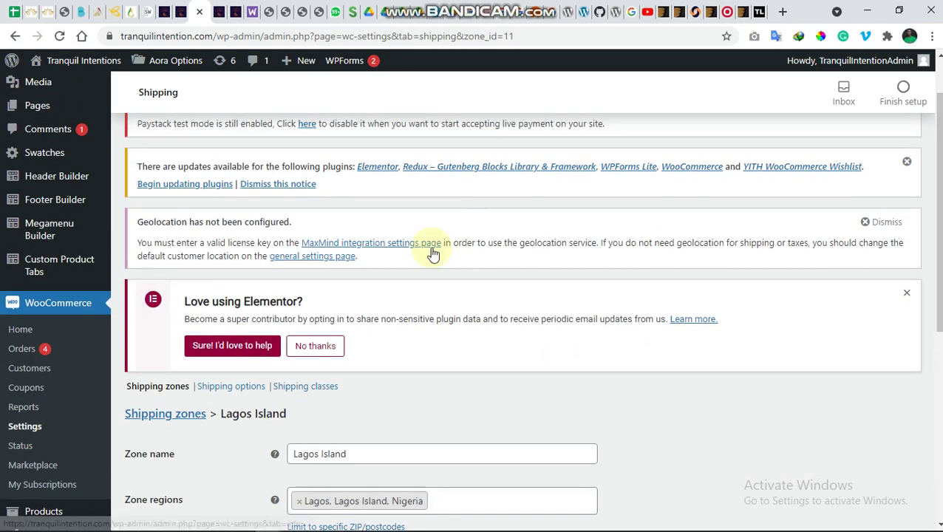
left_click(166, 390)
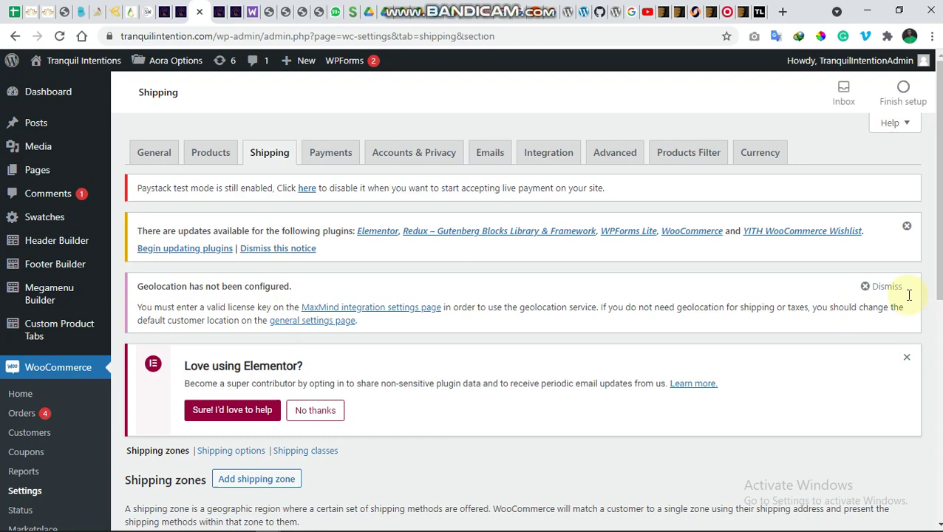
Step: Create a new shipping zone named Lagos Mainland with the region Lagos, Lagos Mainland, Nigeria
scroll(310, 391, "down", 1)
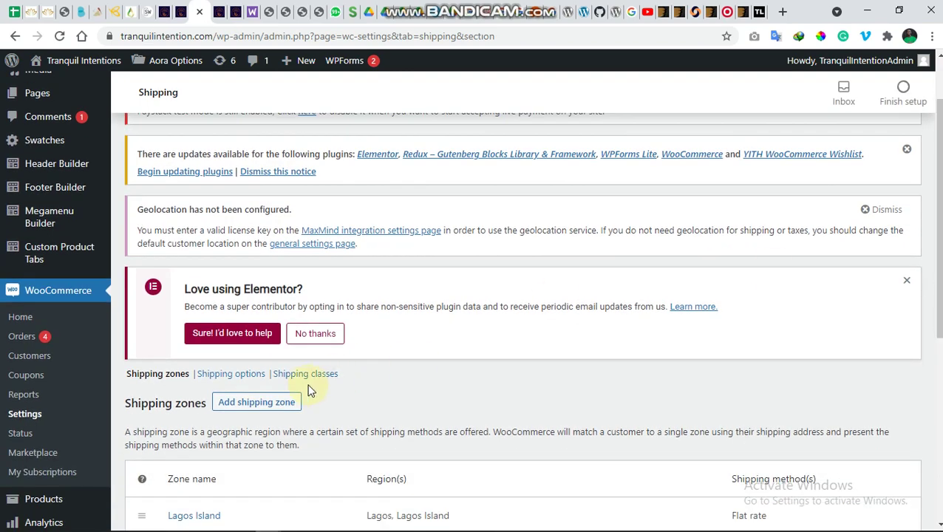
left_click(267, 404)
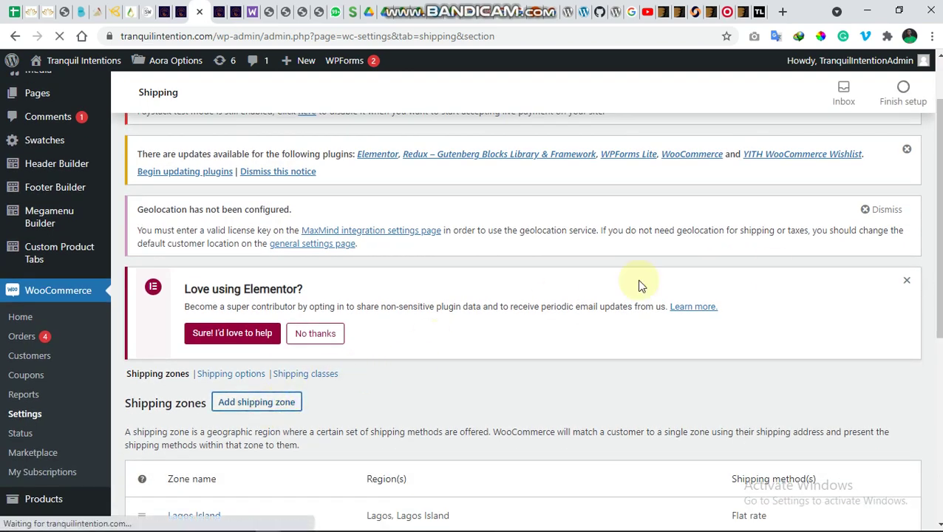
scroll(517, 295, "down", 1)
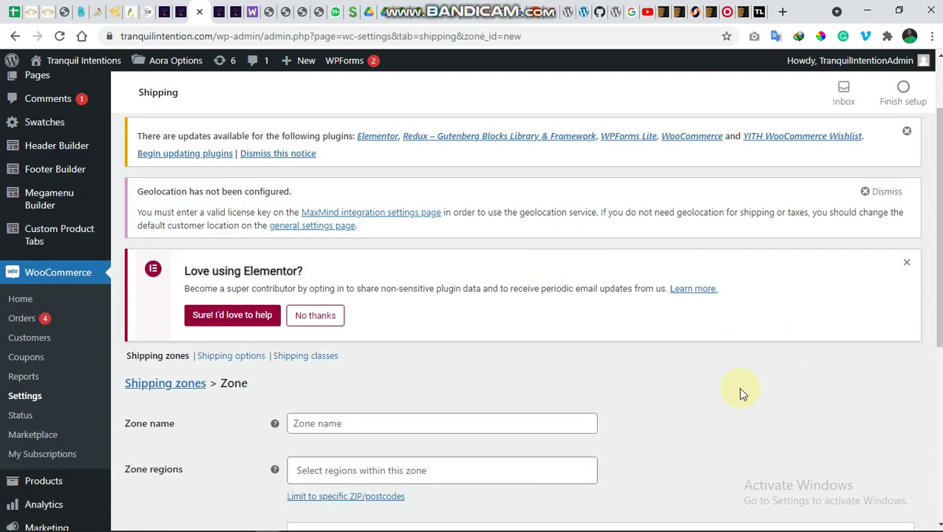
left_click(463, 426)
type("Lag")
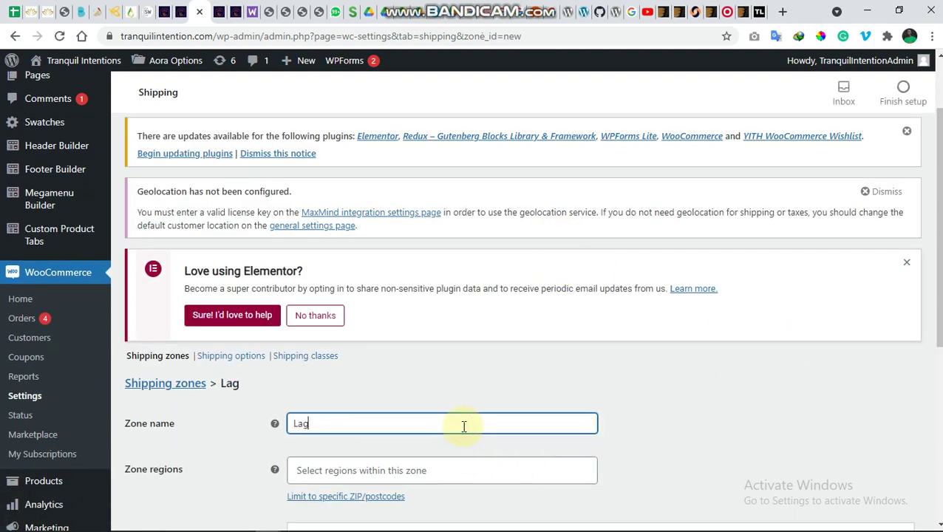
type("os Mainland")
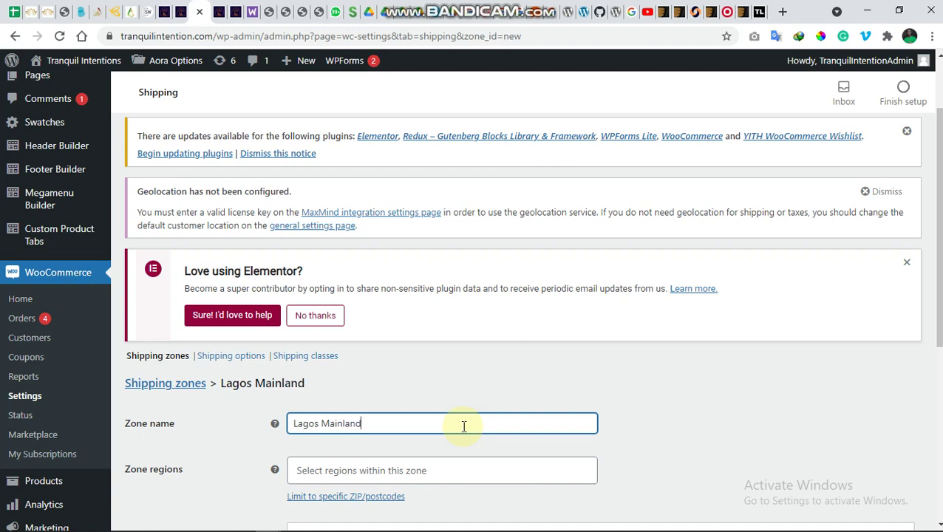
left_click(460, 465)
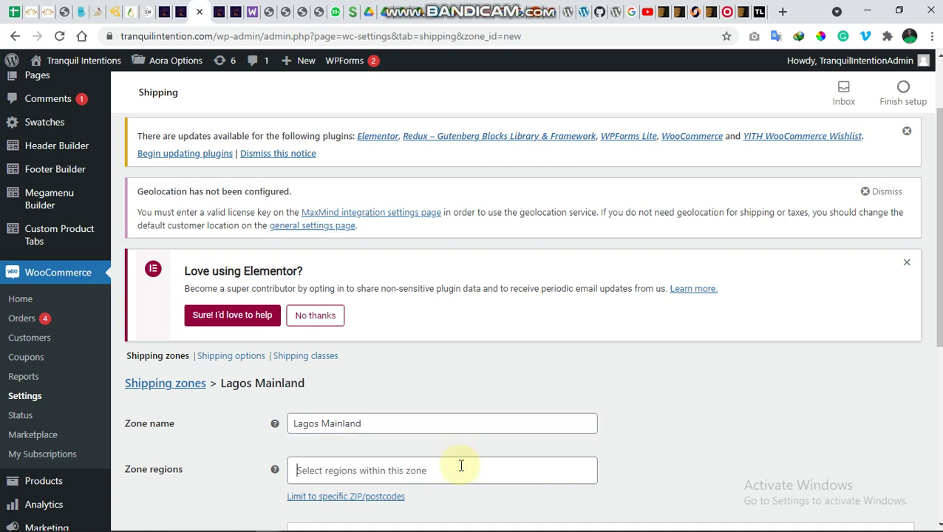
type("Lagos")
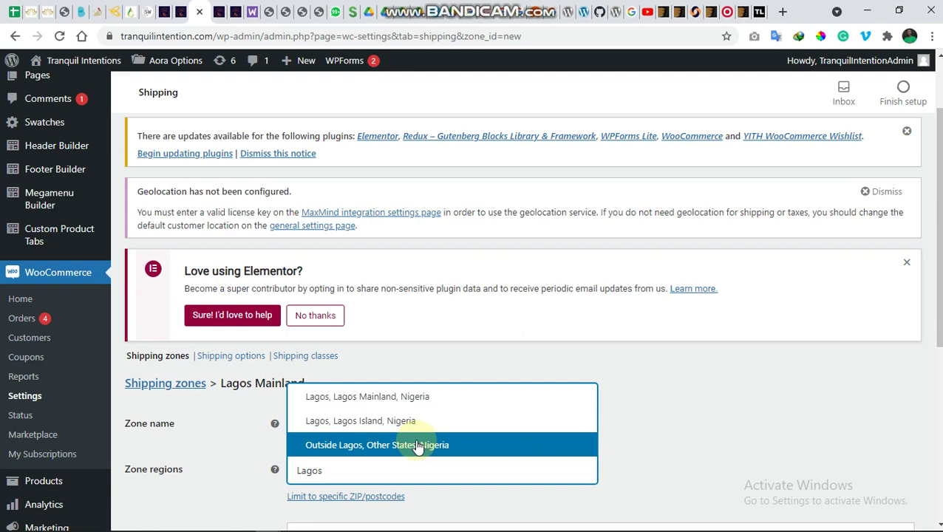
left_click(399, 403)
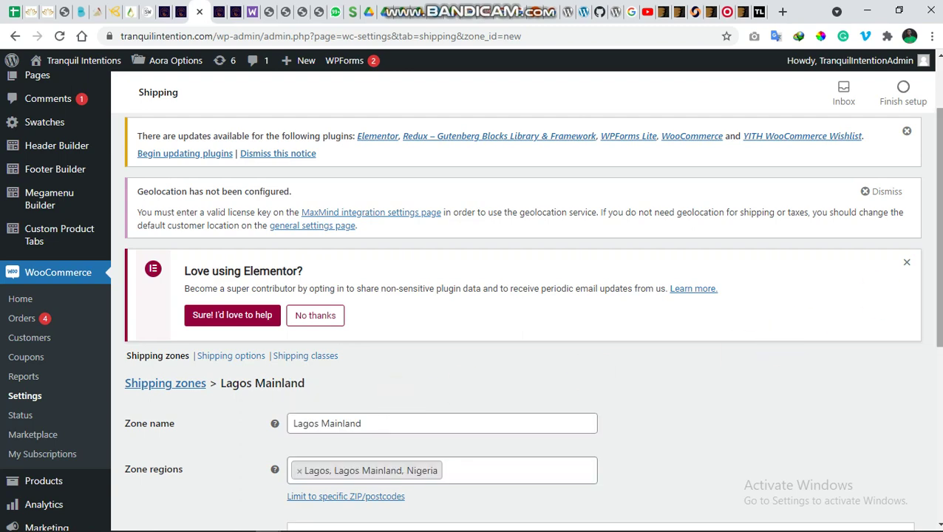
Step: Add a flat rate shipping method to the Lagos Mainland zone and save its cost as 2500
scroll(741, 353, "down", 2)
scroll(932, 378, "down", 1)
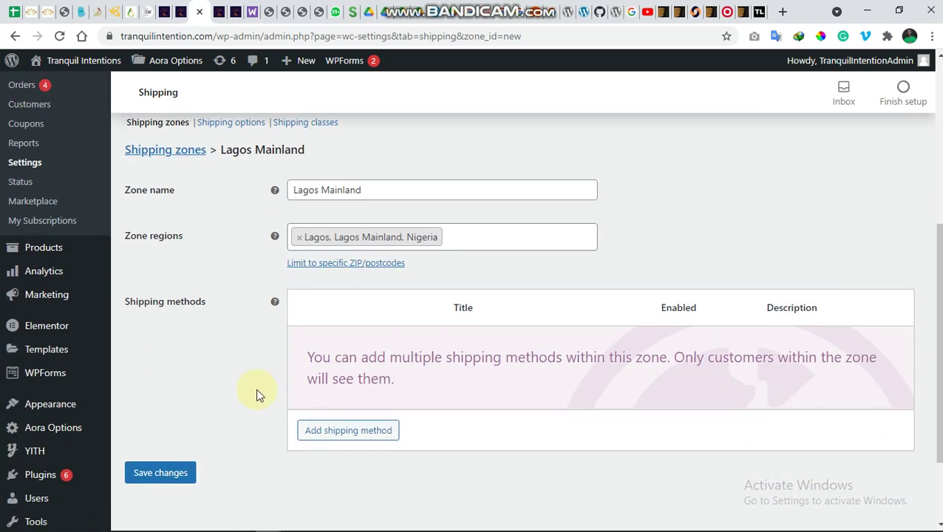
left_click(334, 436)
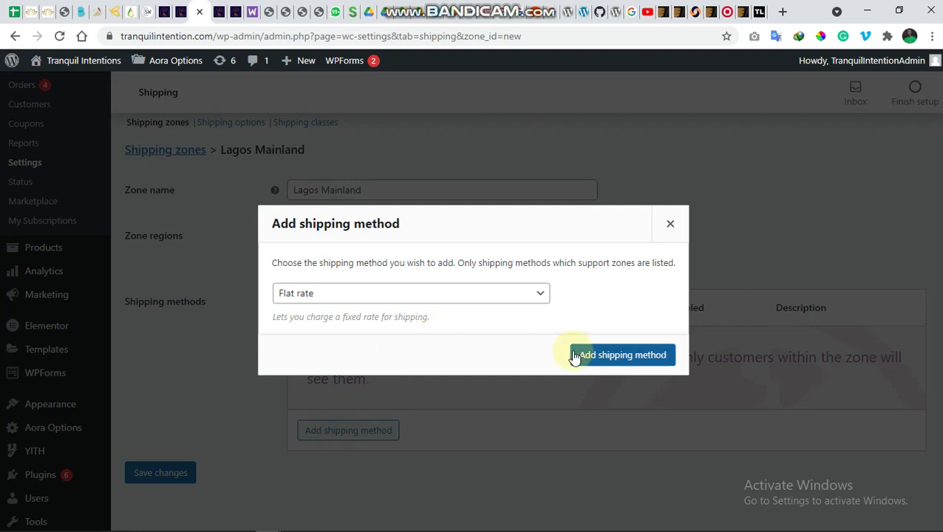
left_click(580, 356)
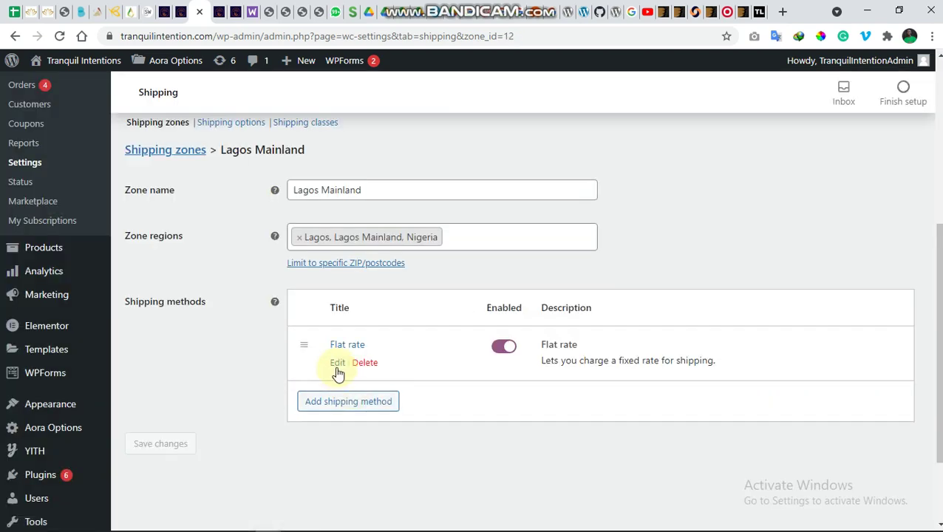
left_click(336, 361)
double_click(374, 333)
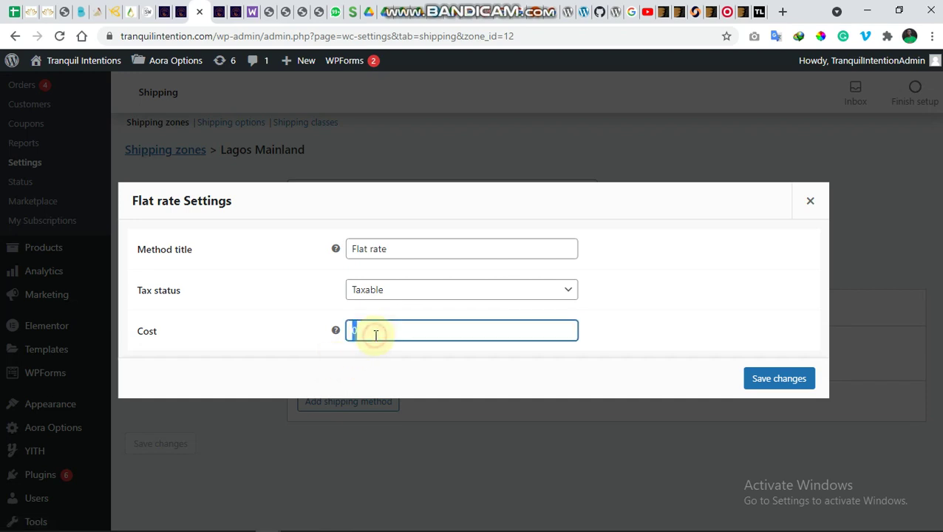
type("2500")
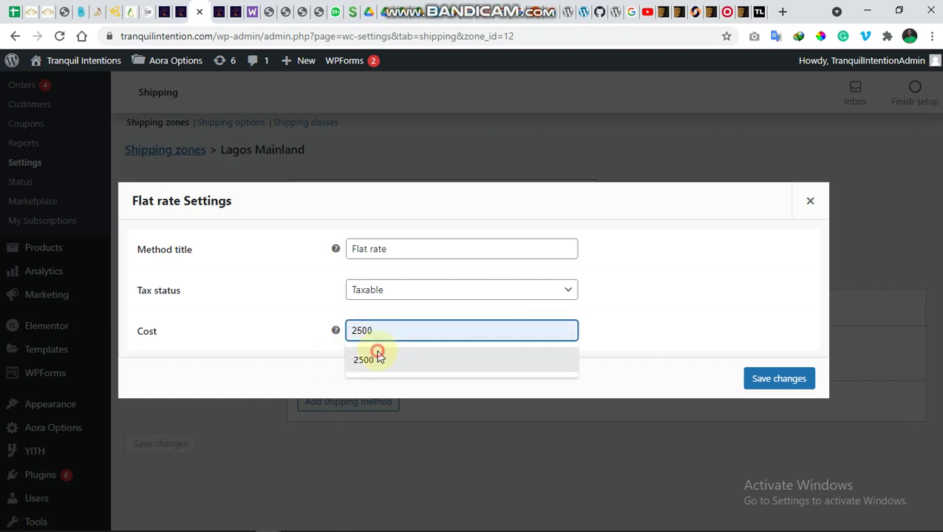
left_click(377, 356)
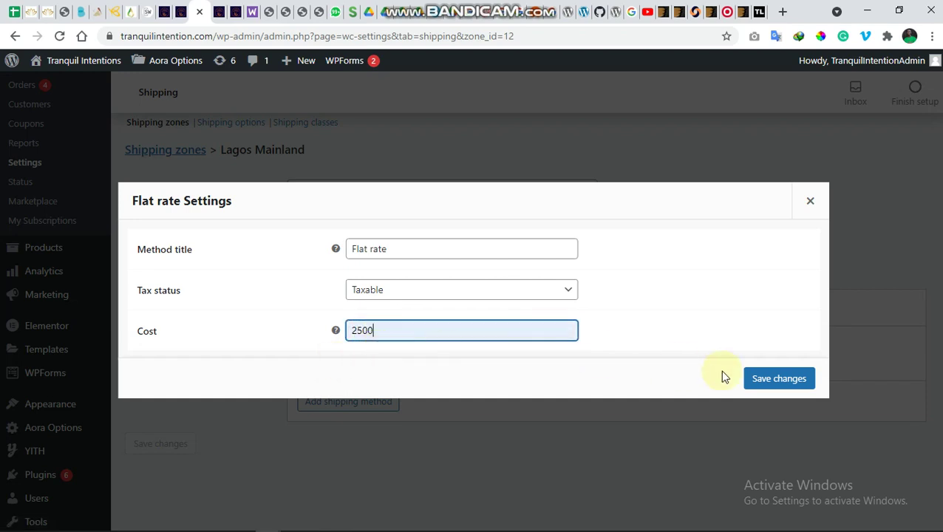
left_click(789, 379)
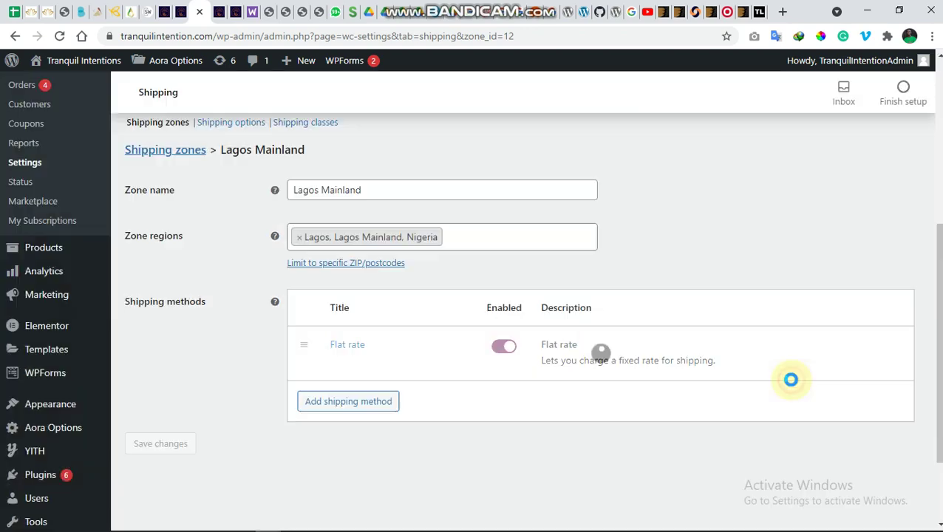
Step: Save the Lagos Mainland zone, keeping its flat rate method enabled
left_click(501, 347)
left_click(501, 348)
left_click(172, 453)
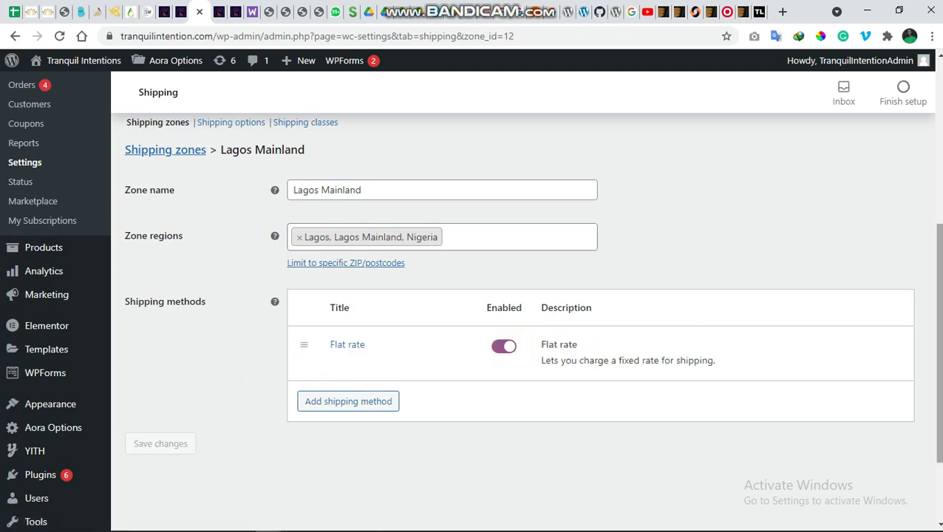
left_click_drag(938, 307, 941, 188)
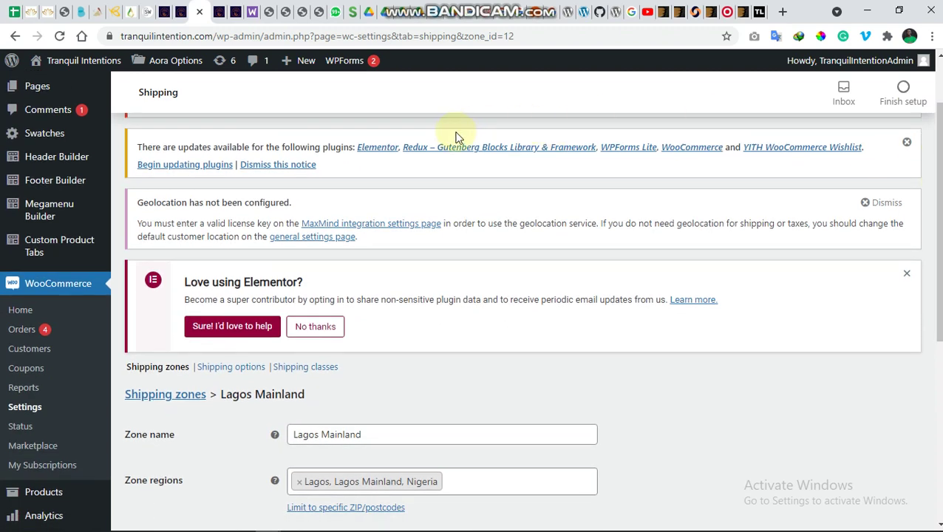
Step: Switch to the storefront's shop page, reload it and add one Dragon Blood sage to the cart
left_click(232, 16)
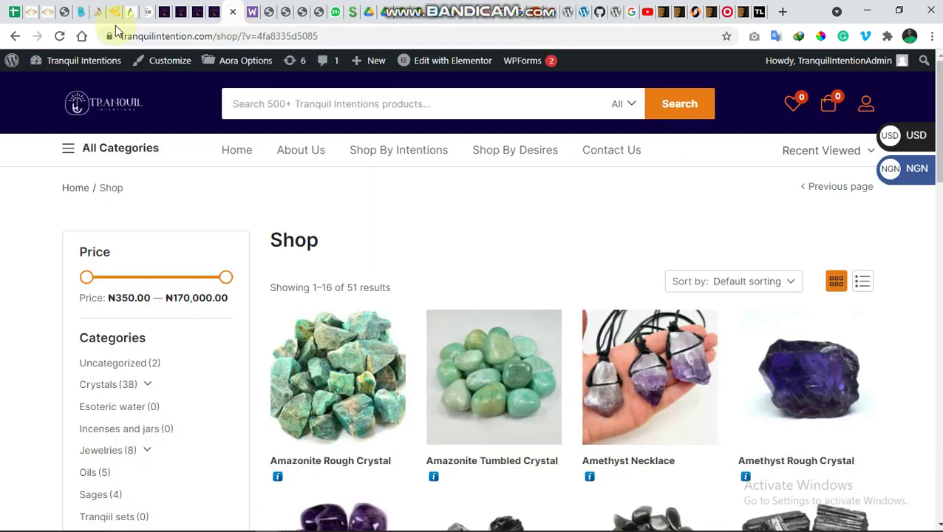
left_click(59, 37)
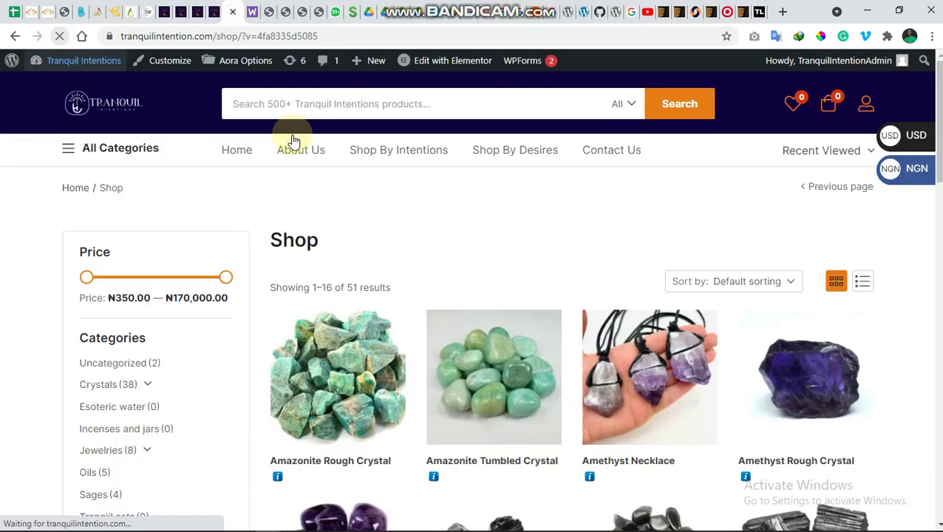
scroll(561, 332, "down", 5)
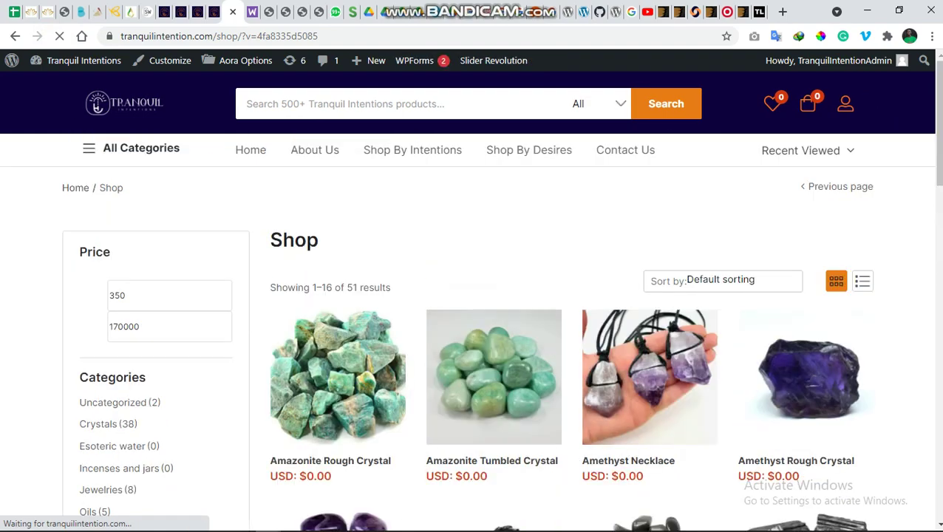
scroll(792, 242, "down", 5)
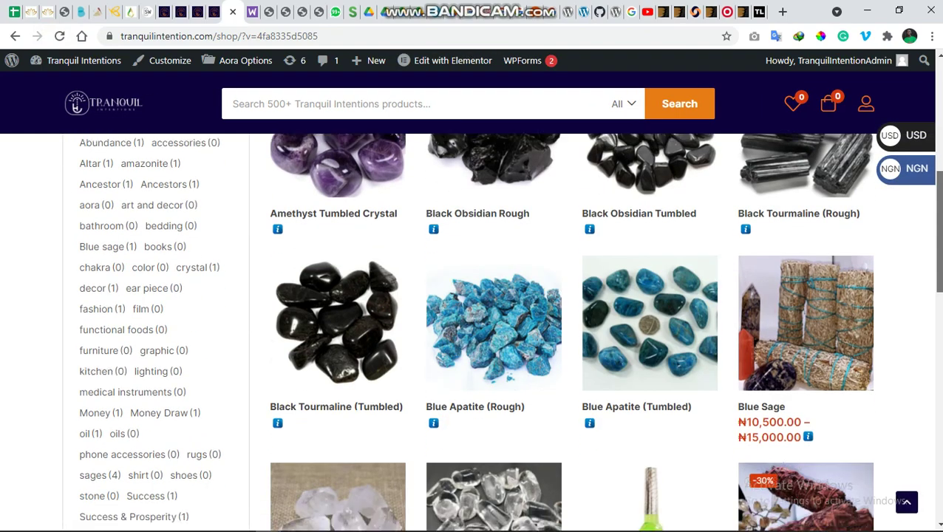
left_click(792, 243)
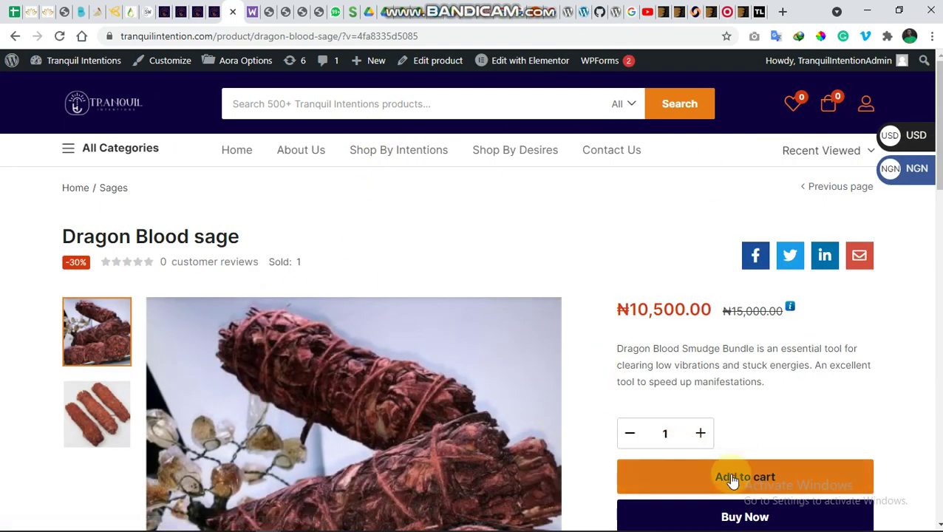
left_click(731, 479)
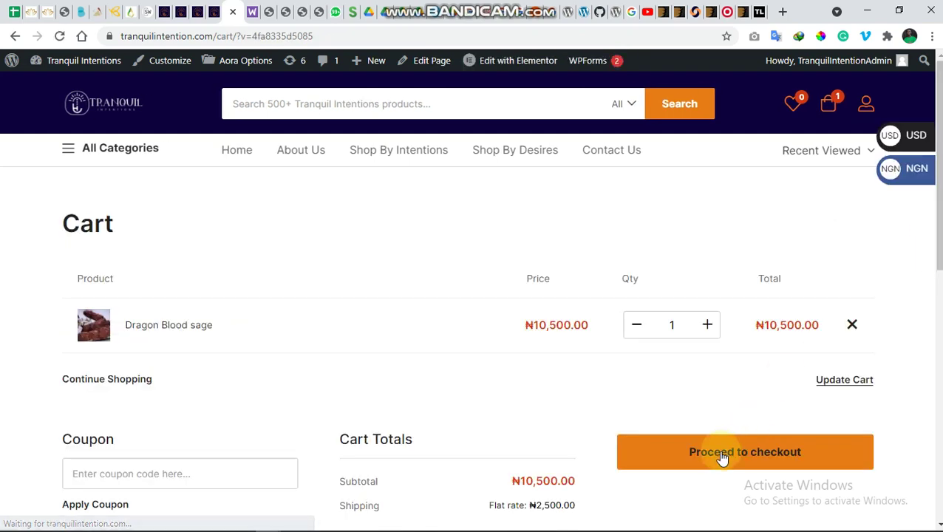
Step: Proceed from the cart to checkout and check the billing state against the order's flat rate shipping cost
left_click(737, 458)
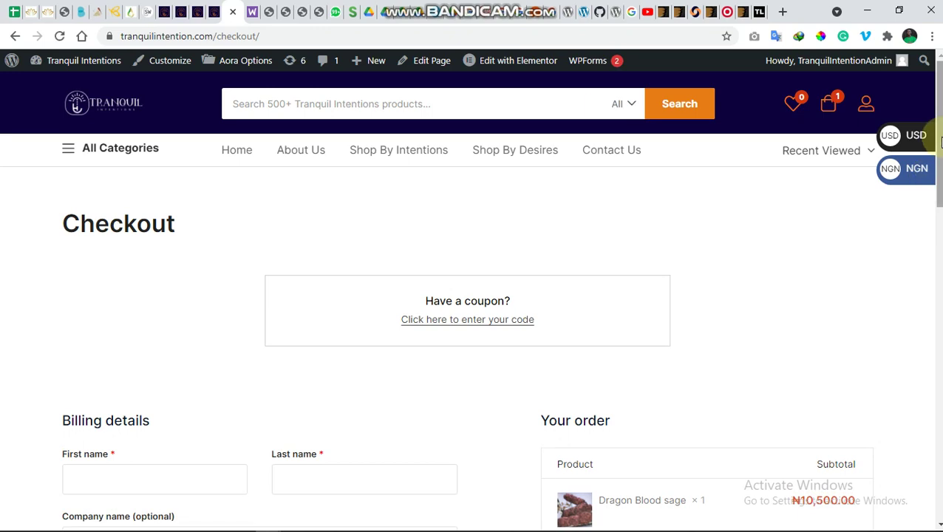
scroll(935, 214, "down", 4)
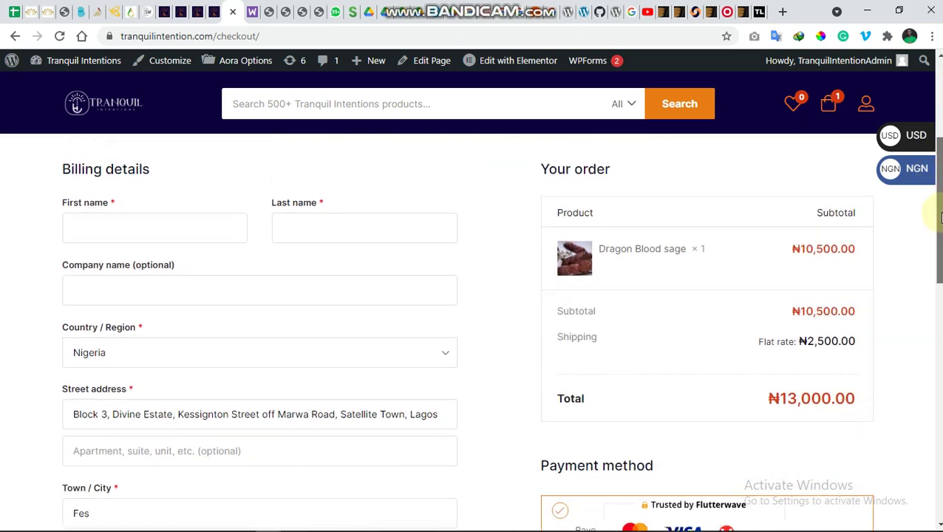
left_click_drag(941, 216, 941, 254)
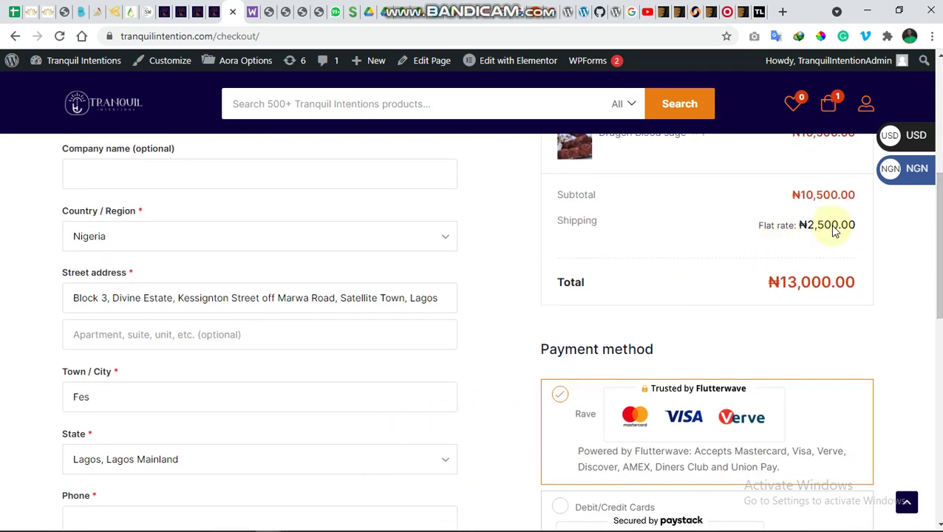
left_click_drag(940, 222, 940, 89)
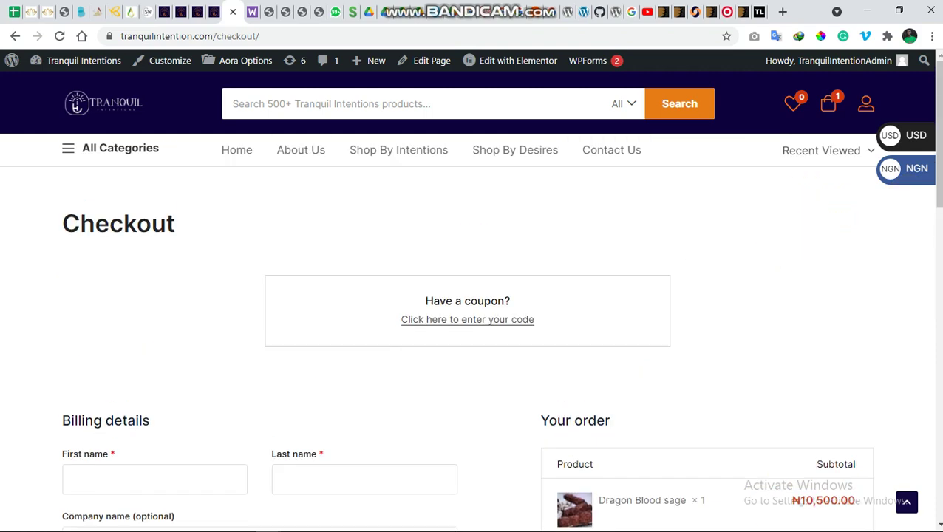
Step: Fill in the customer's name, address and phone number in the billing details from the second saved address
left_click(159, 487)
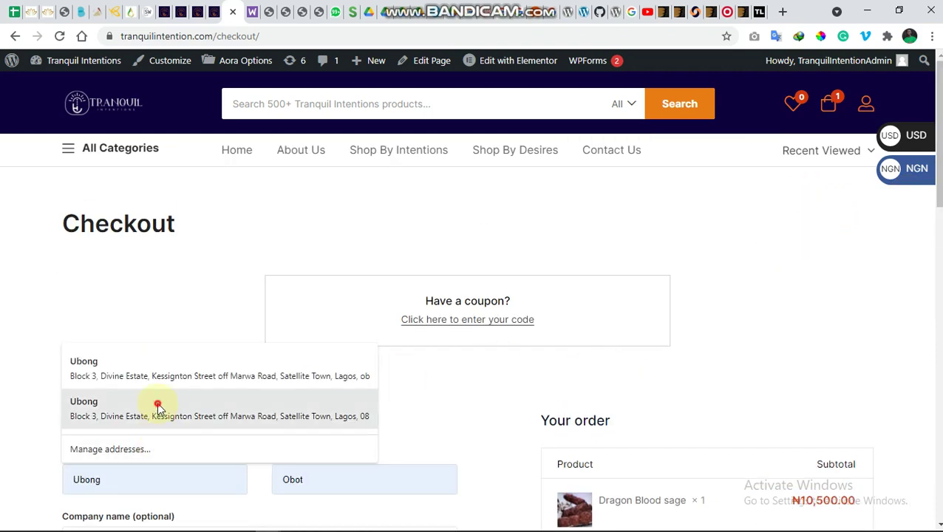
left_click(157, 411)
scroll(848, 300, "down", 4)
scroll(847, 301, "down", 2)
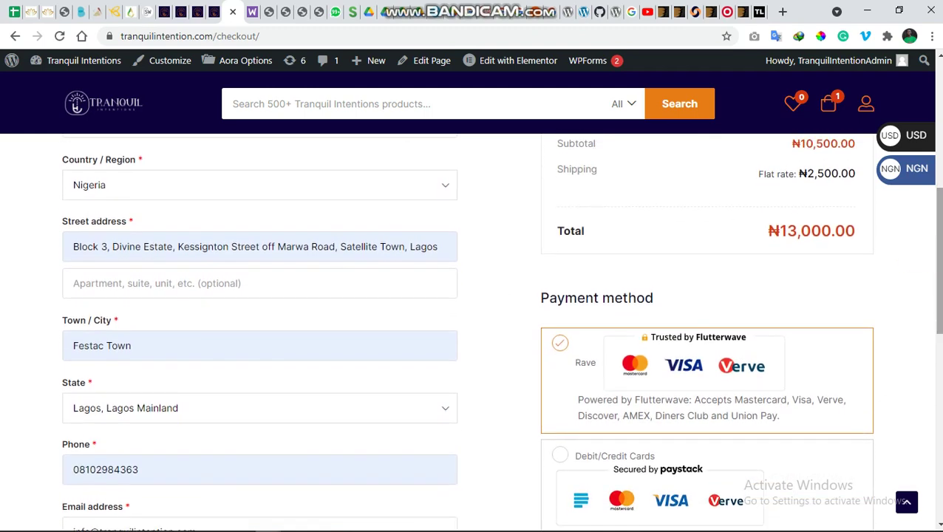
Step: Compare the order's shipping costs by switching the billing state to Lagos, Lagos Island and back to Lagos, Lagos Mainland
left_click(347, 417)
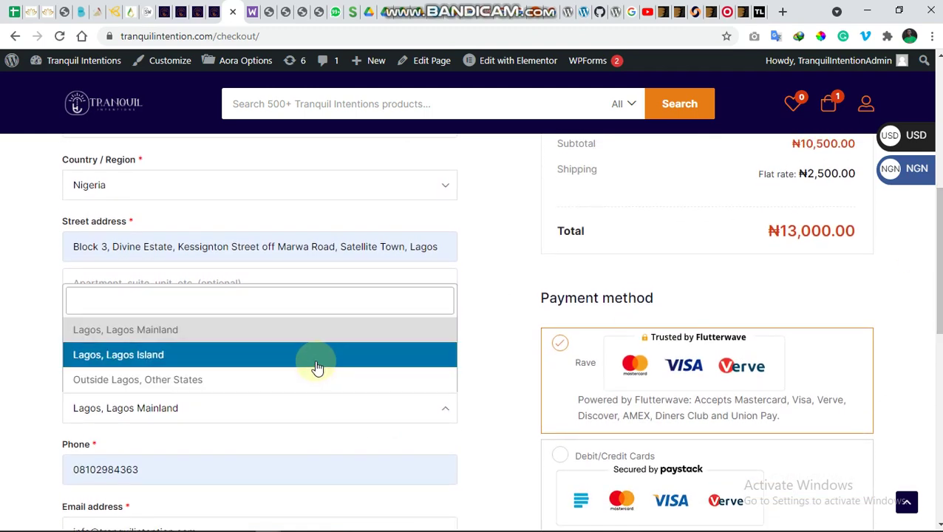
left_click(316, 365)
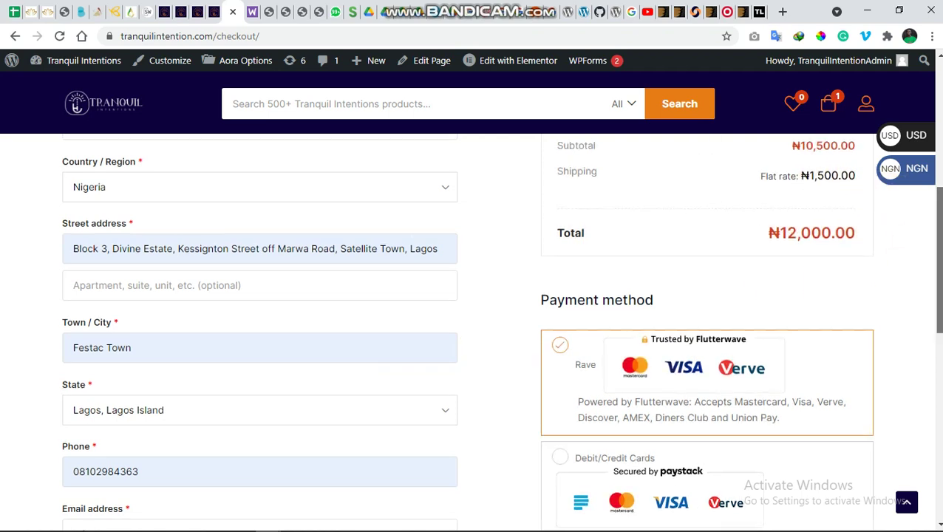
scroll(884, 194, "up", 1)
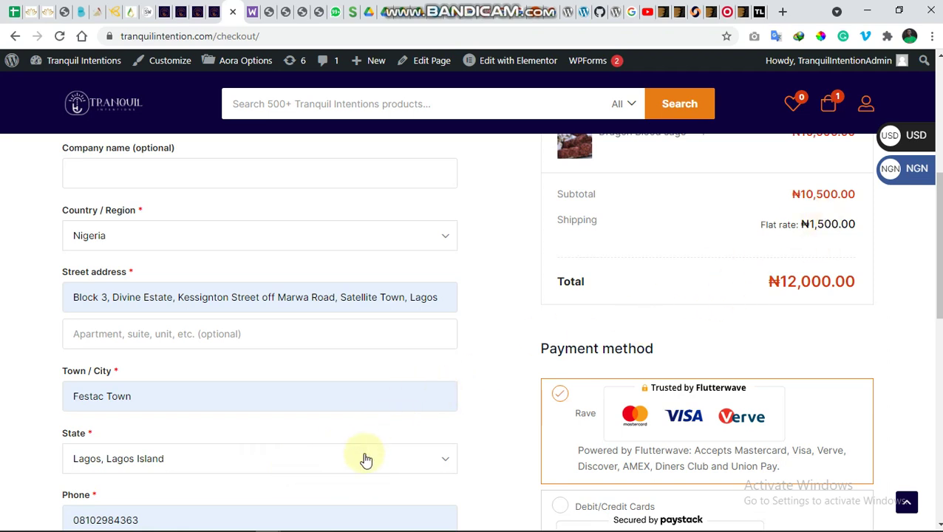
left_click(343, 464)
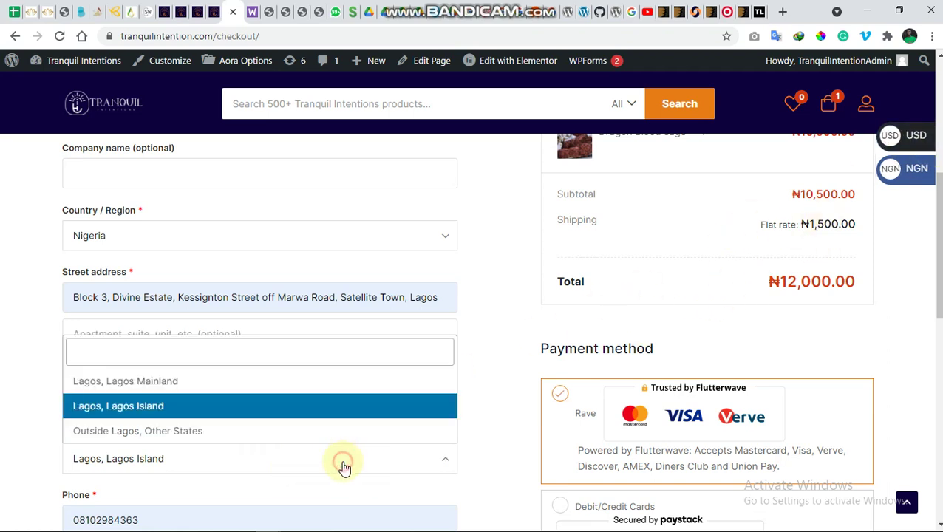
left_click(307, 382)
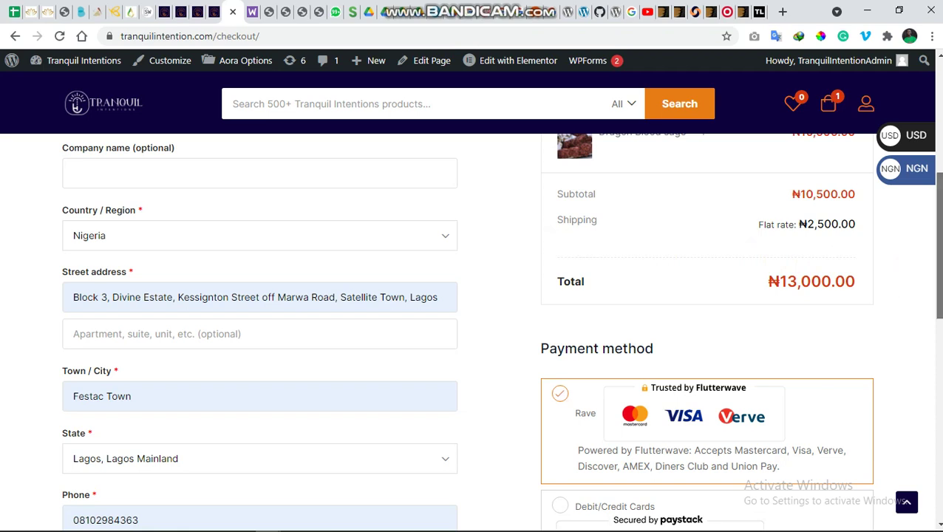
left_click_drag(937, 283, 937, 238)
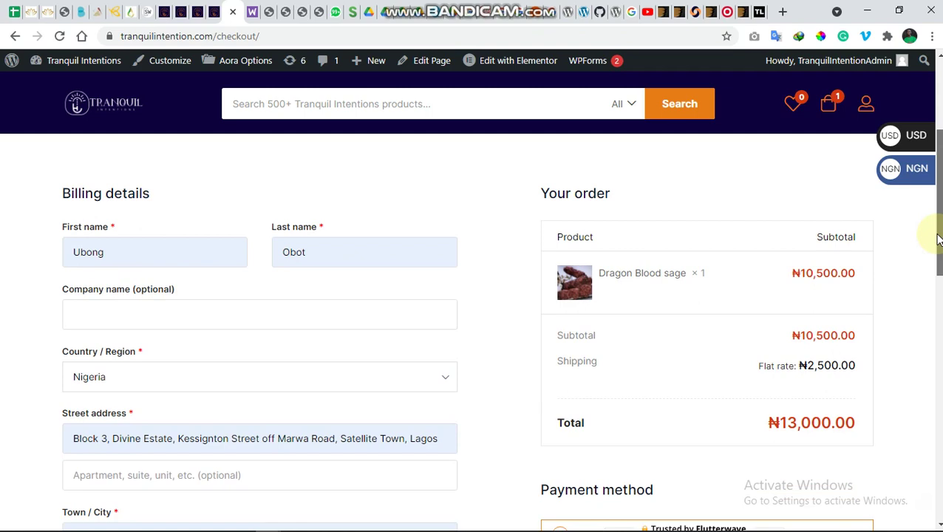
left_click_drag(937, 238, 940, 148)
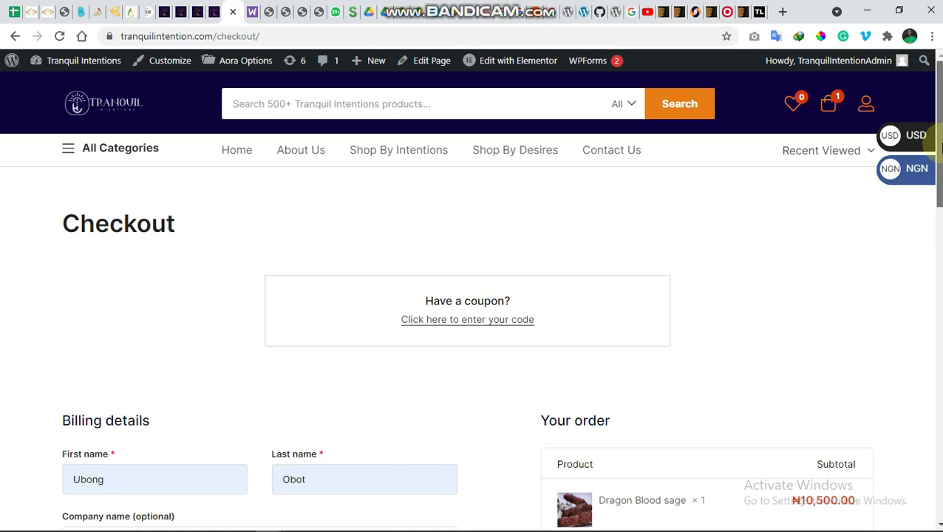